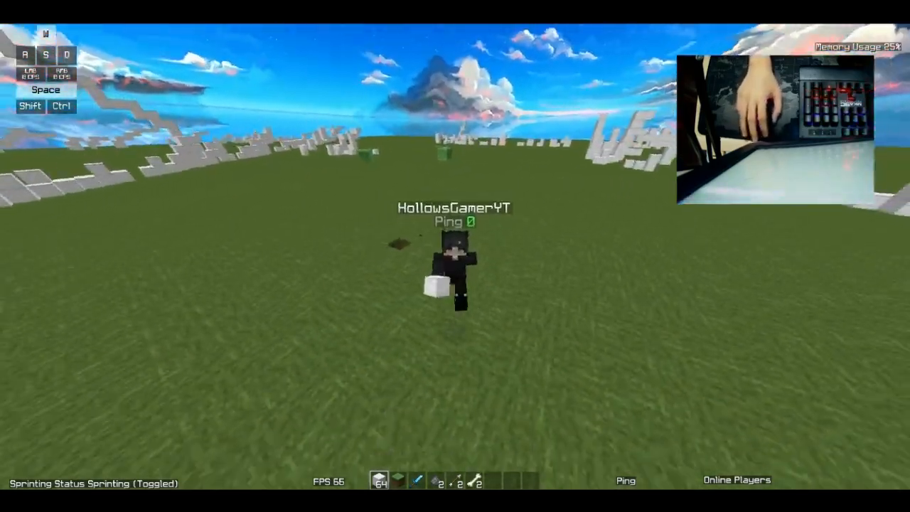
# Step: Place a white block beside the player, switch to first-person and walk toward the bridges
pyautogui.rightClick(455, 267)
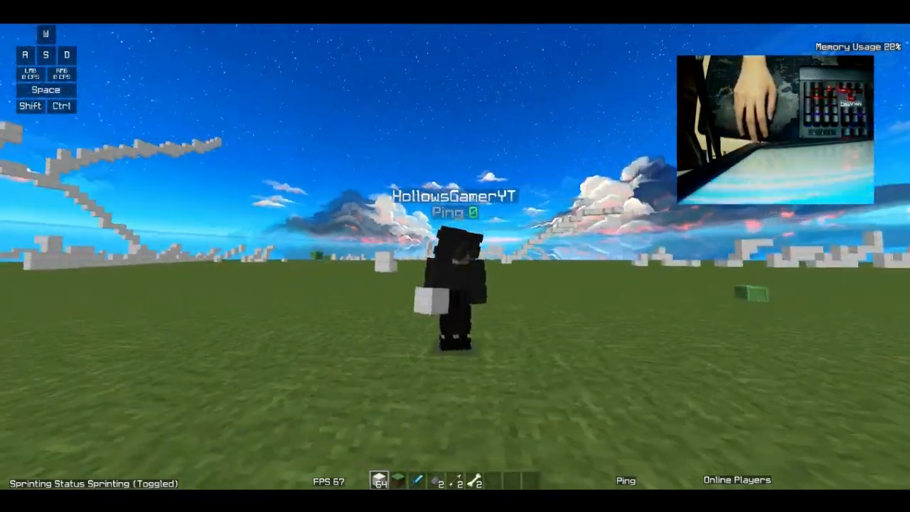
pyautogui.press('F5')
pyautogui.press('w')
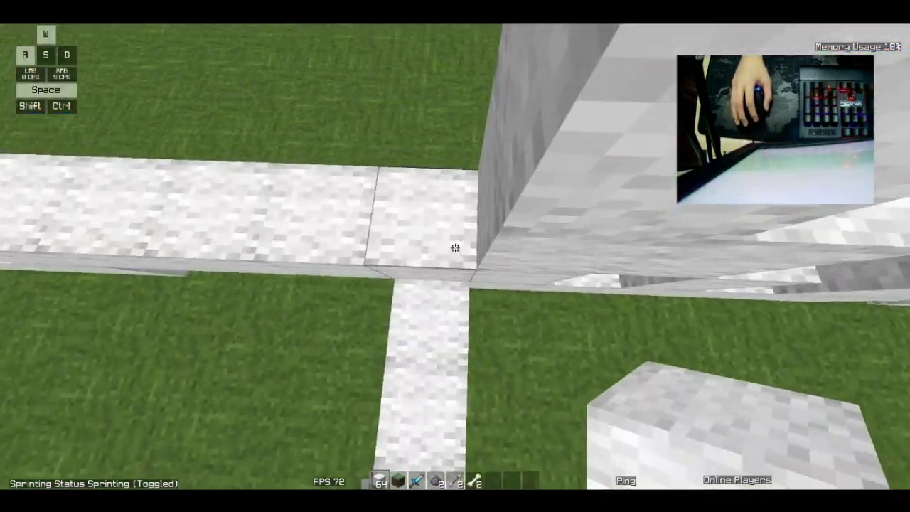
# Step: Place a white block underfoot and stack four more to raise a pillar
pyautogui.rightClick(455, 248)
pyautogui.press('w')
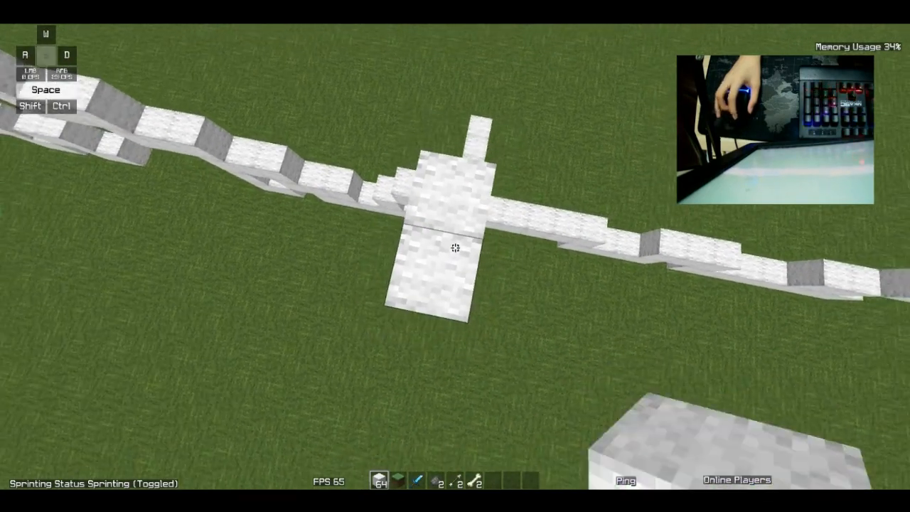
pyautogui.rightClick(455, 248)
pyautogui.rightClick(455, 248)
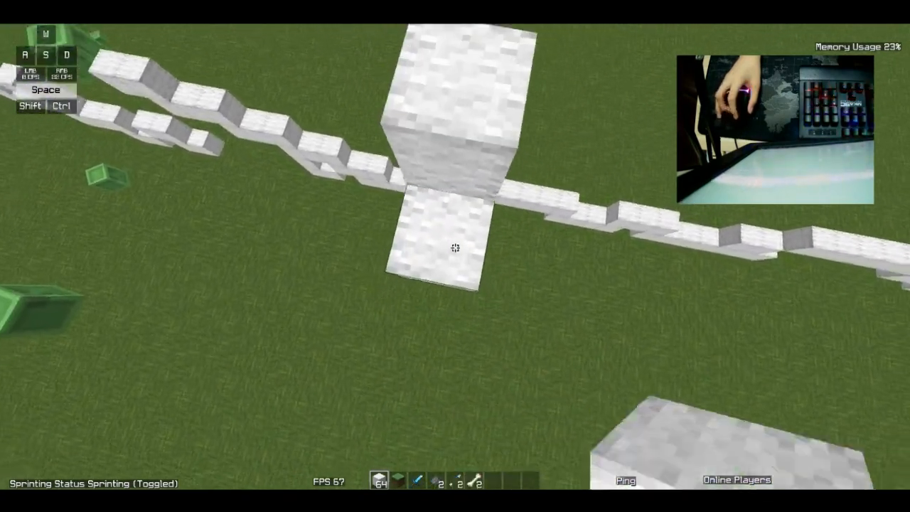
pyautogui.rightClick(455, 247)
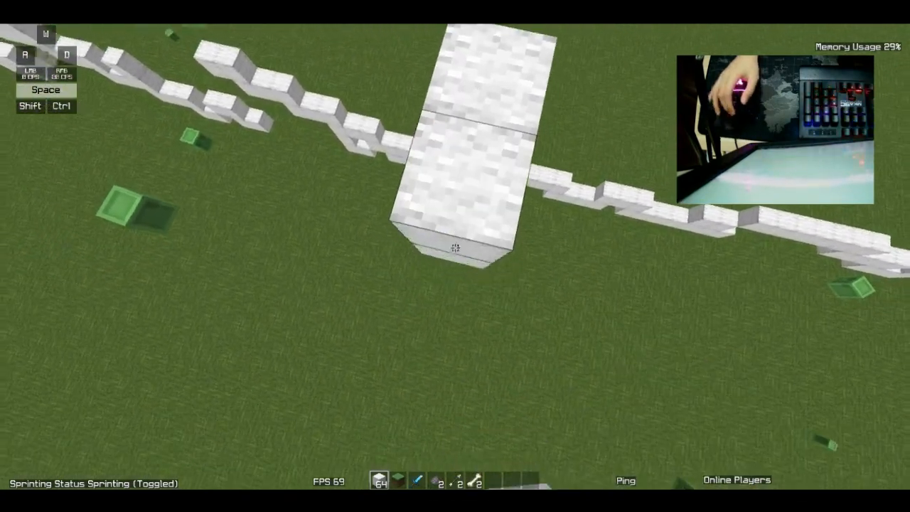
pyautogui.rightClick(455, 248)
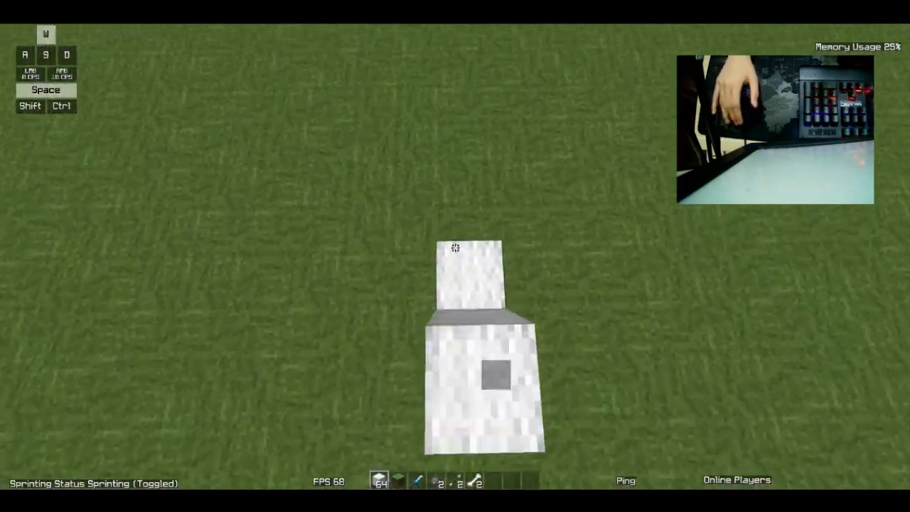
# Step: Jump-place two more blocks beneath the player to grow the pillar higher
pyautogui.press('space')
pyautogui.rightClick(455, 248)
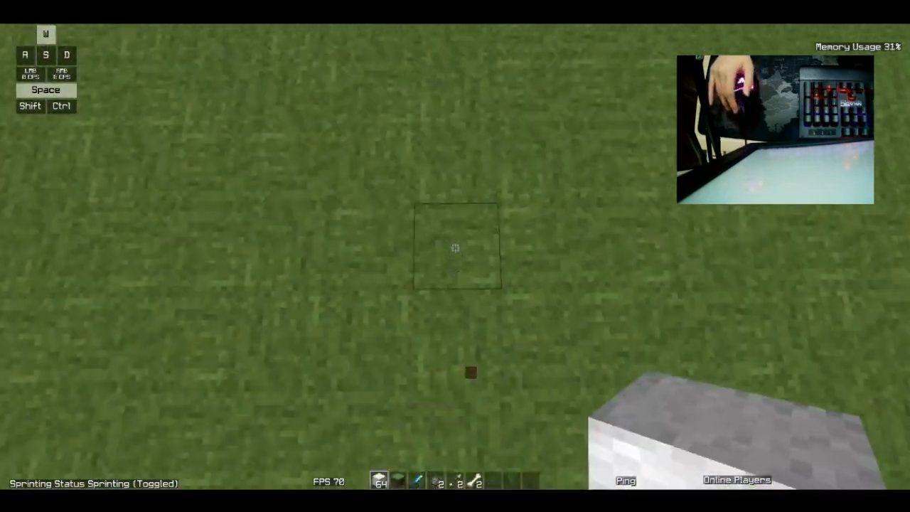
pyautogui.press('space')
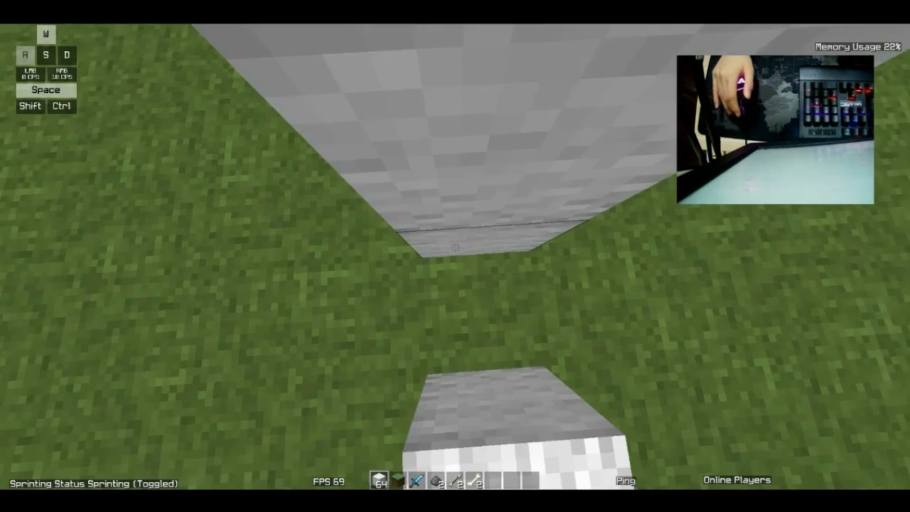
pyautogui.rightClick(455, 248)
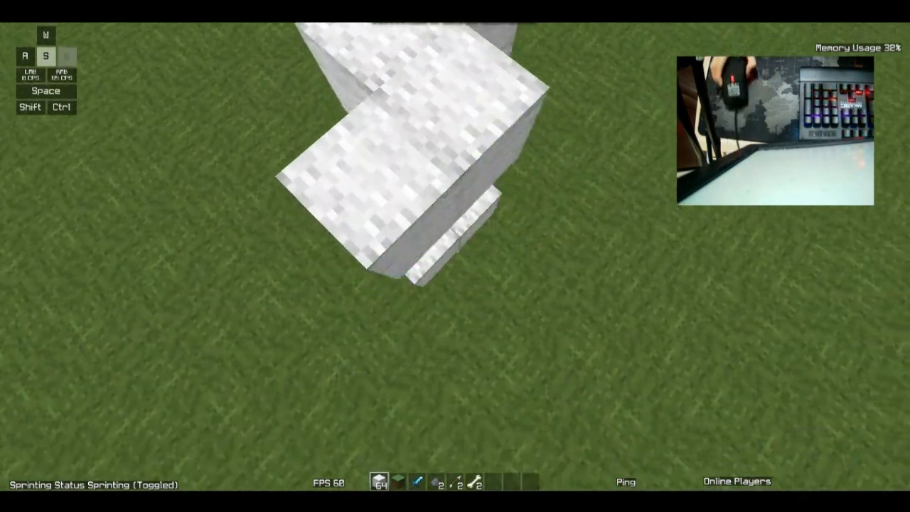
# Step: Jump-place two white blocks up the diagonal staircase, then break one block back out
pyautogui.press('space')
pyautogui.rightClick(455, 249)
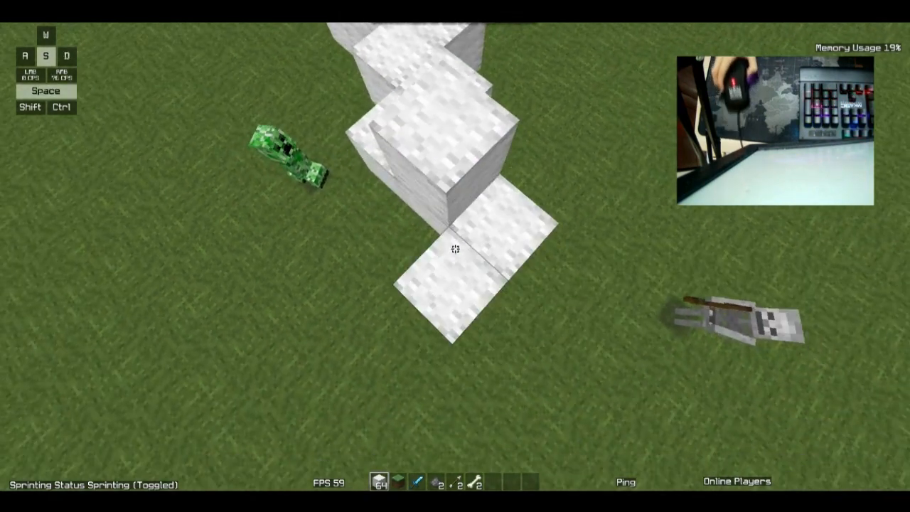
pyautogui.rightClick(455, 249)
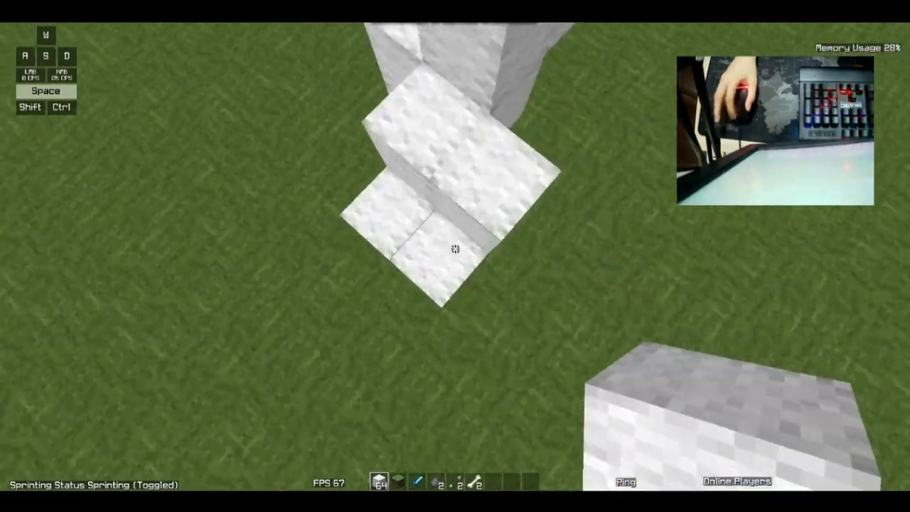
pyautogui.click(455, 249)
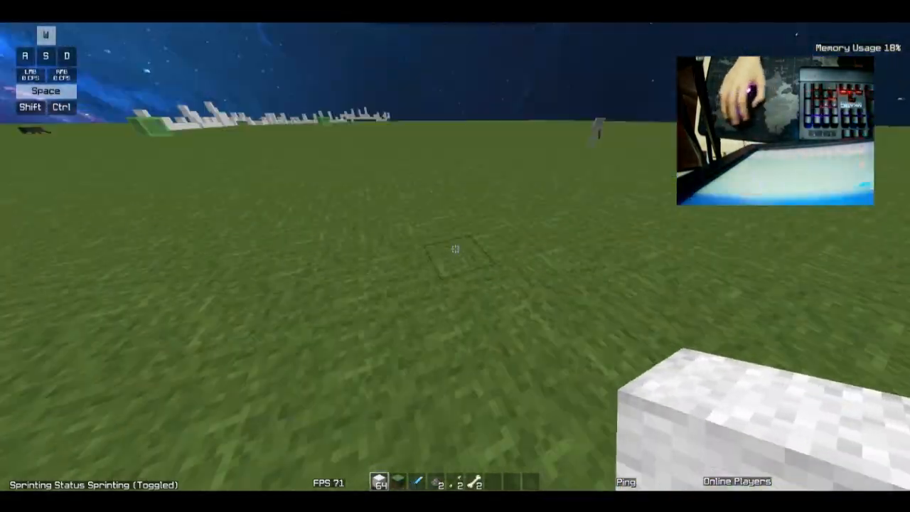
# Step: Place white blocks on the grass, climb onto them and extend the short run with three more
pyautogui.rightClick(455, 249)
pyautogui.press('space')
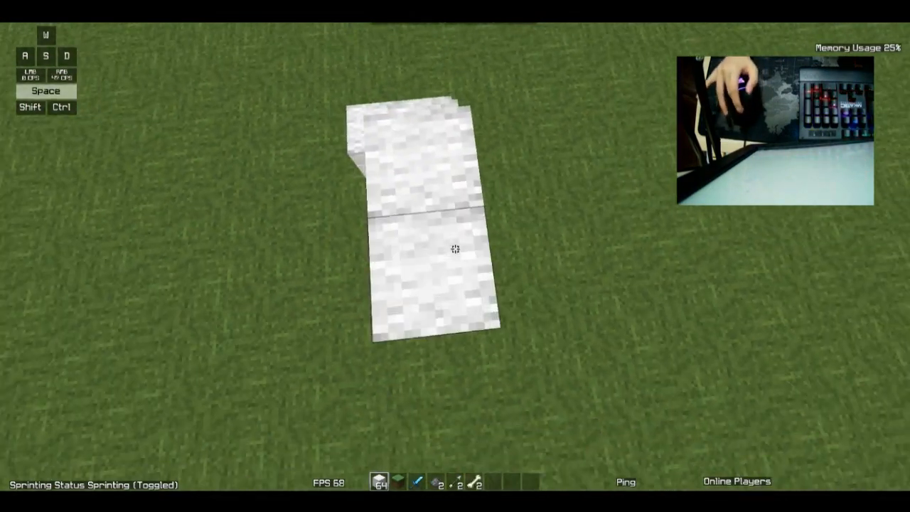
pyautogui.rightClick(455, 249)
pyautogui.rightClick(455, 249)
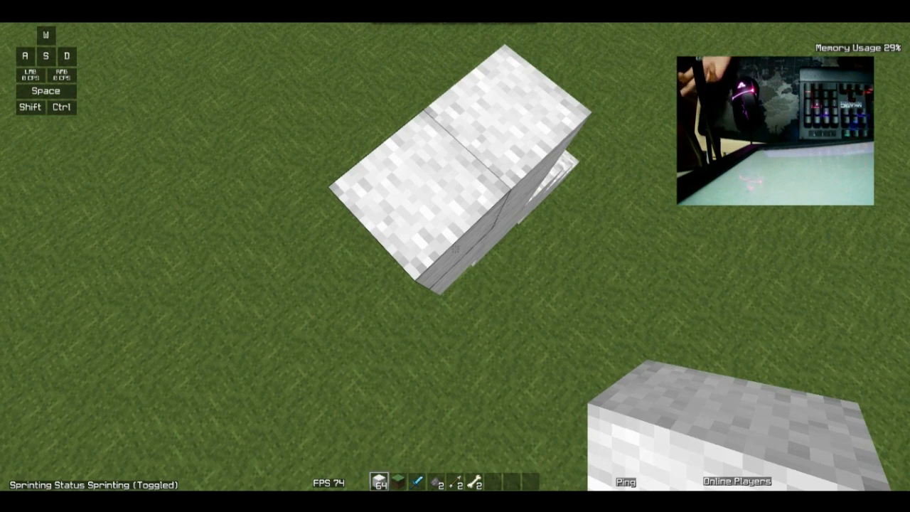
pyautogui.rightClick(455, 249)
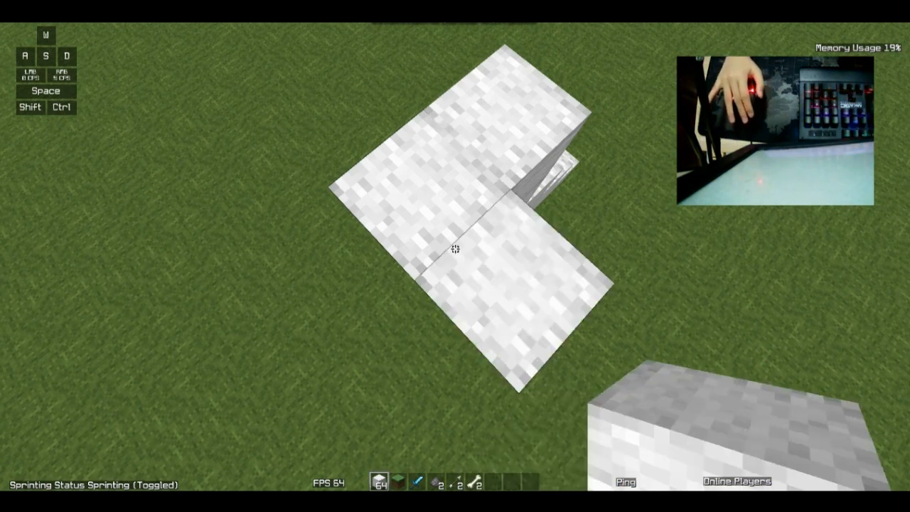
pyautogui.scroll(-1, 455, 249)
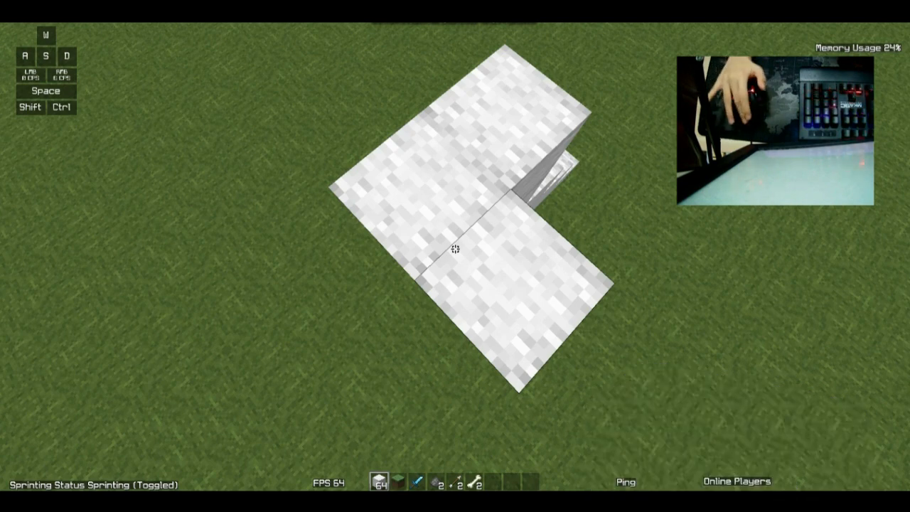
pyautogui.scroll(1, 455, 249)
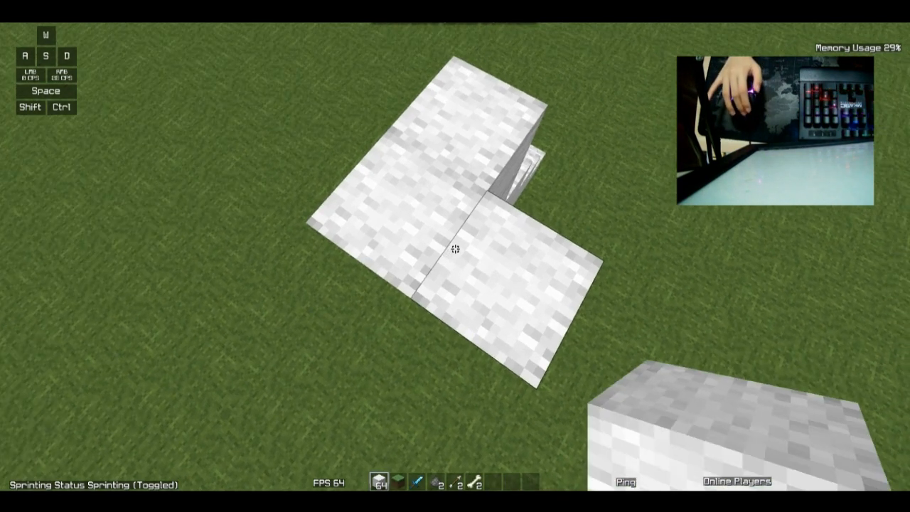
# Step: Crouch-back along the block edge and place another block toward the player
pyautogui.press('s')
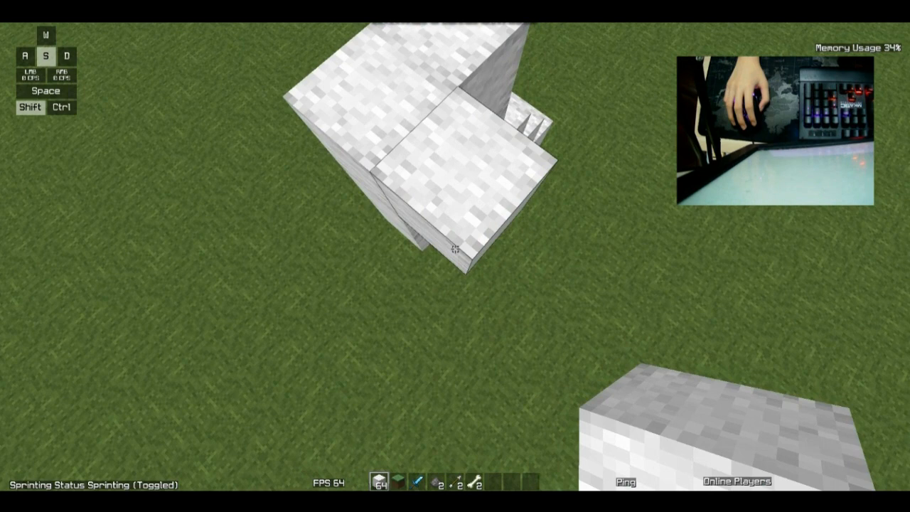
pyautogui.press('s')
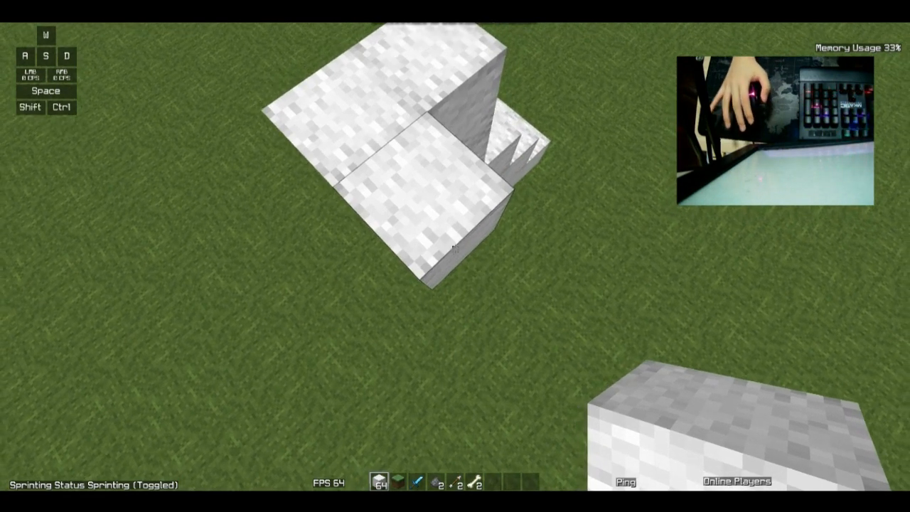
pyautogui.rightClick(455, 249)
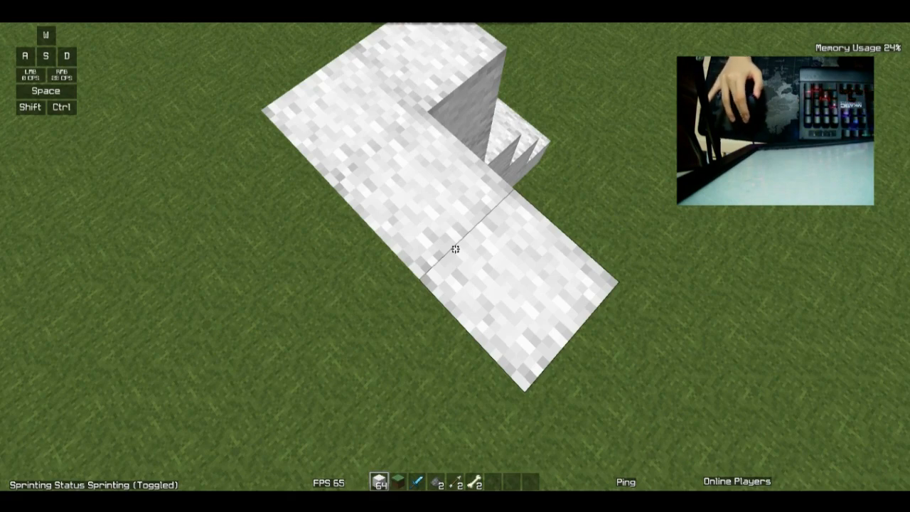
# Step: Back along the bridge edge while jumping and place four snow blocks extending it diagonally
pyautogui.press('s')
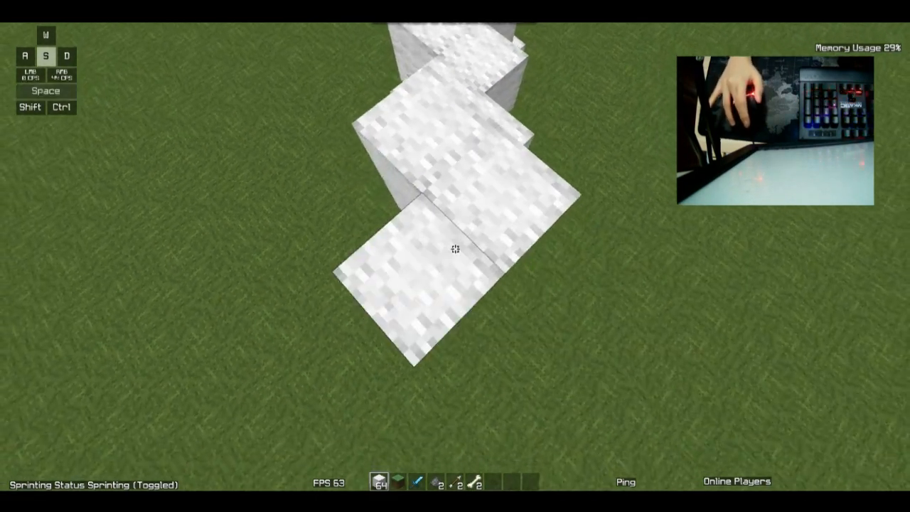
pyautogui.press('s')
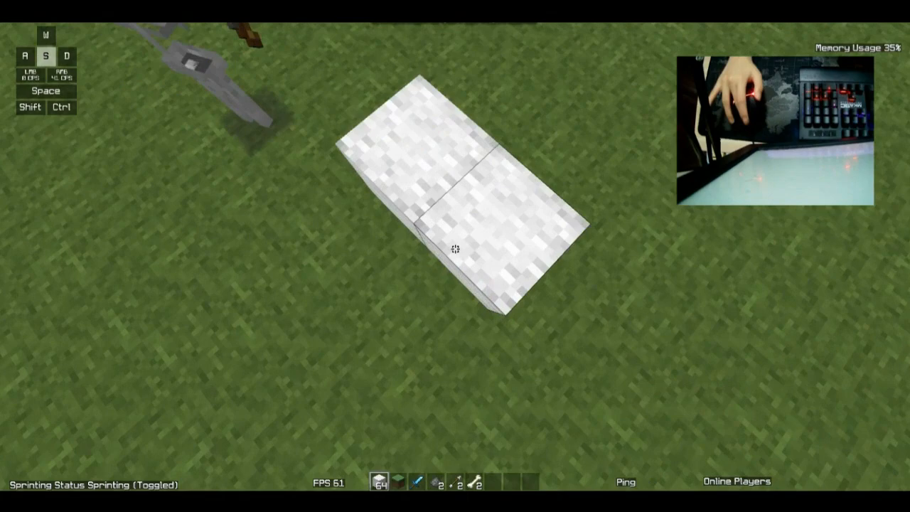
pyautogui.press('space')
pyautogui.press('s')
pyautogui.press('space')
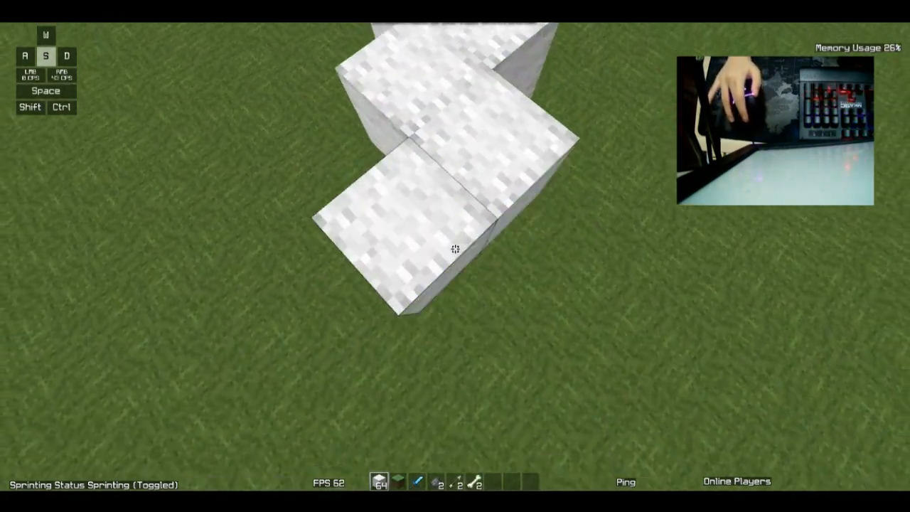
pyautogui.press('s')
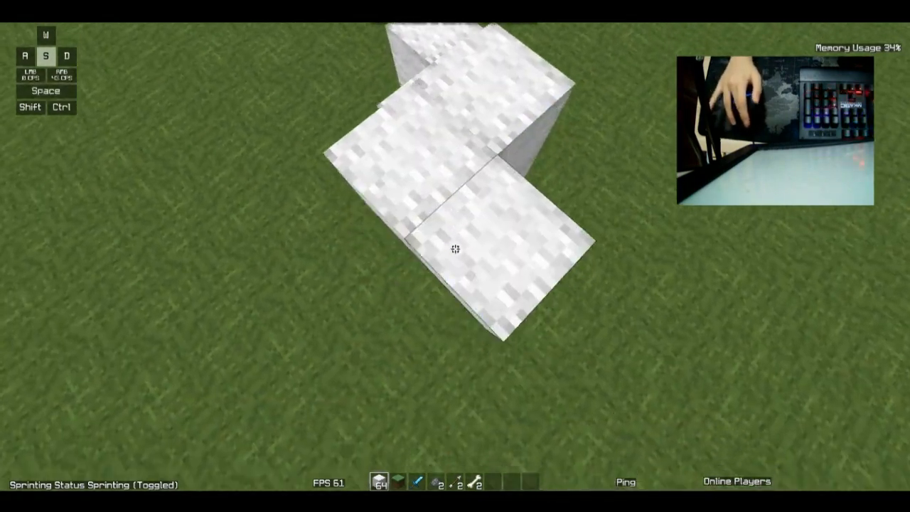
pyautogui.press('space')
pyautogui.rightClick(455, 249)
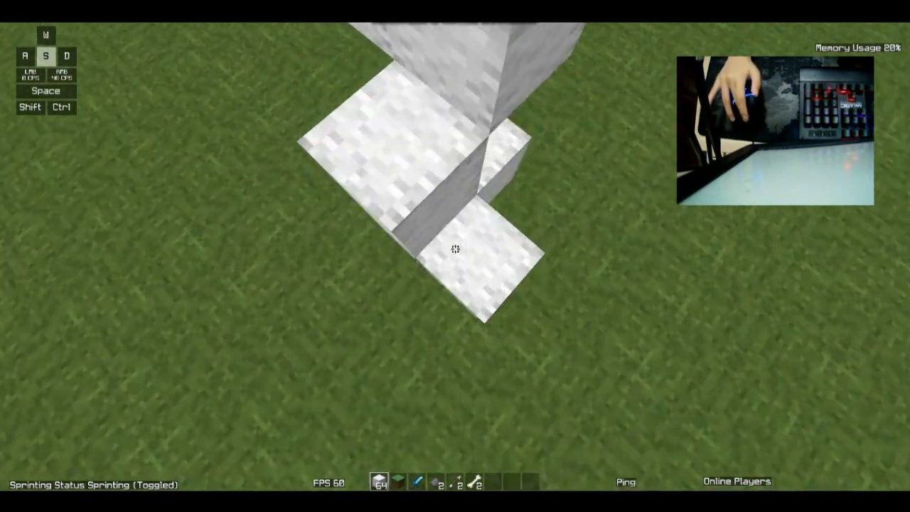
pyautogui.rightClick(455, 249)
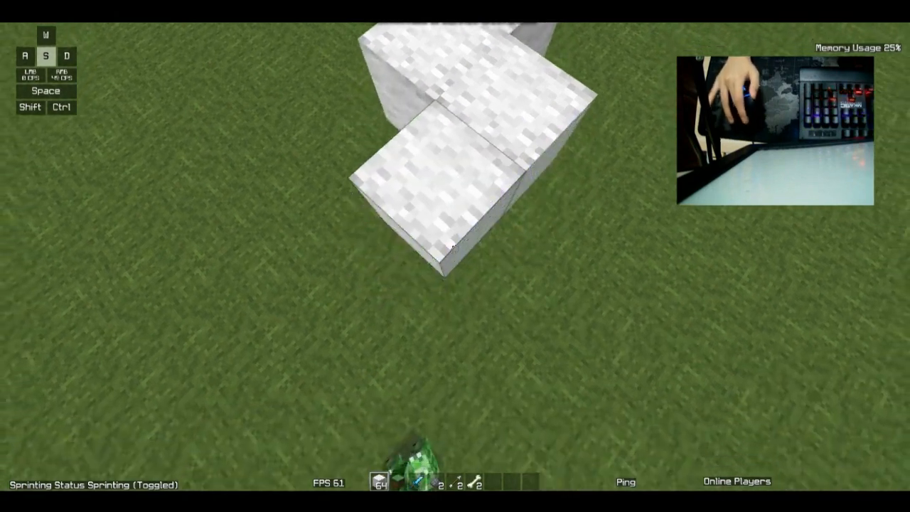
pyautogui.press('space')
pyautogui.rightClick(455, 249)
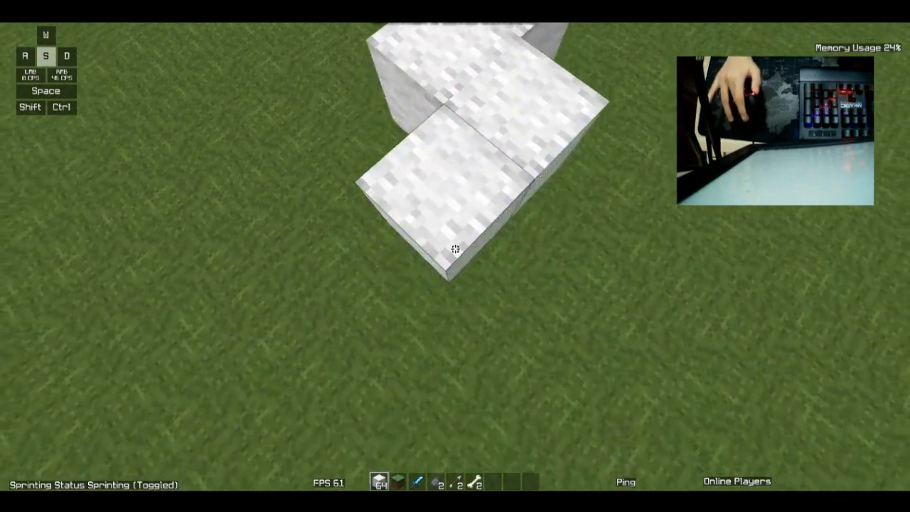
pyautogui.rightClick(455, 248)
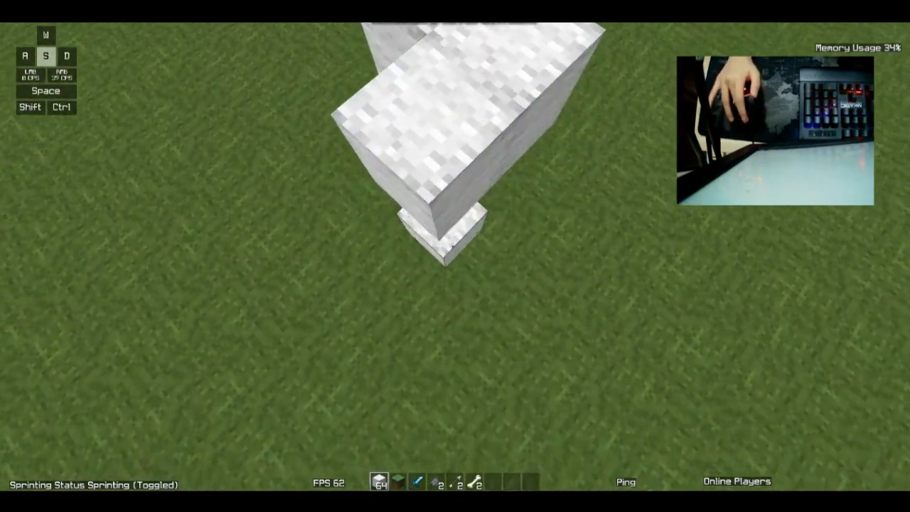
# Step: Add two more snow blocks at the bridge end, then walk forward along the snow path
pyautogui.press('space')
pyautogui.rightClick(455, 249)
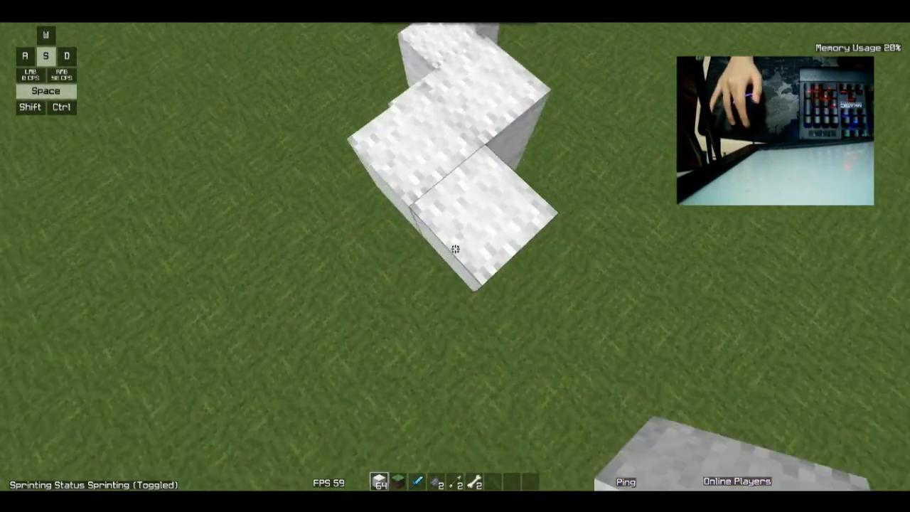
pyautogui.press('s')
pyautogui.rightClick(455, 249)
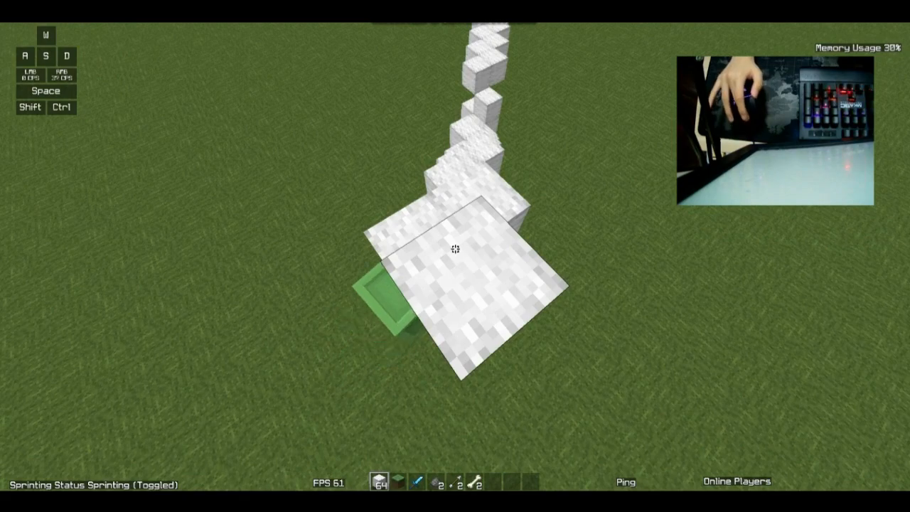
pyautogui.press('w')
pyautogui.press('space')
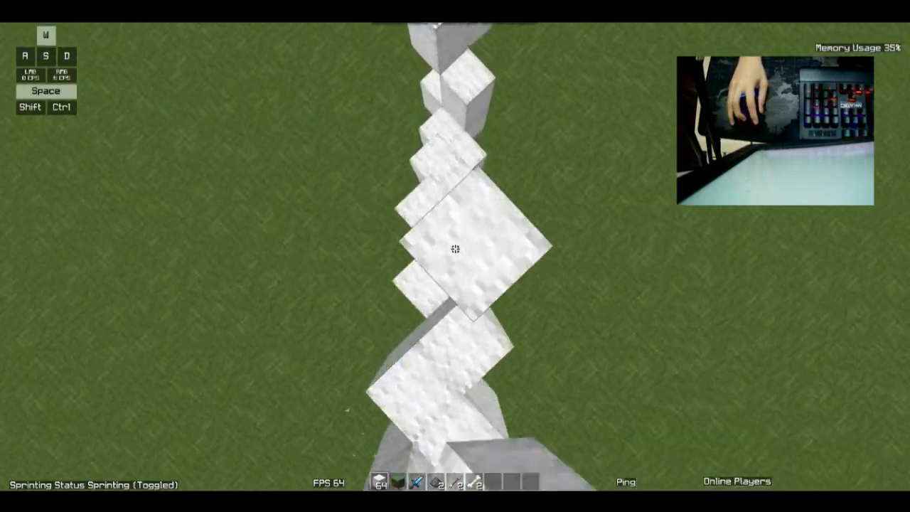
pyautogui.press('w')
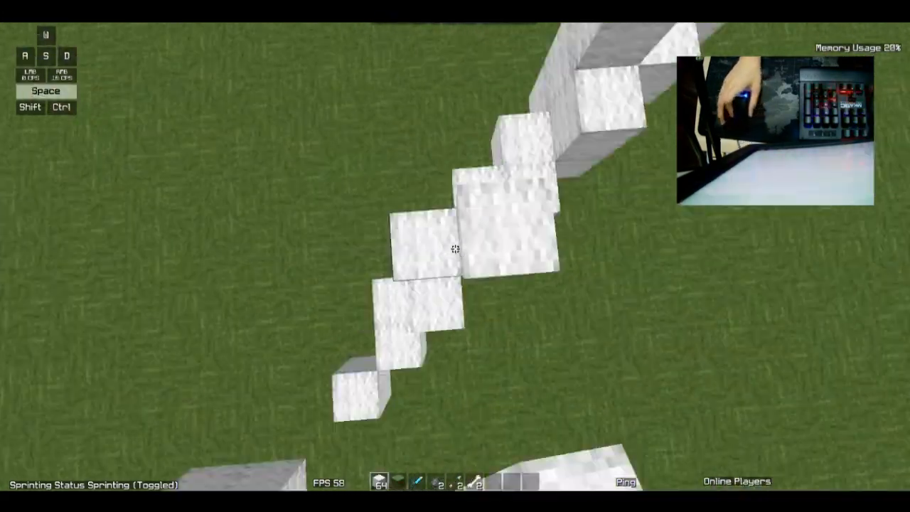
pyautogui.press('w')
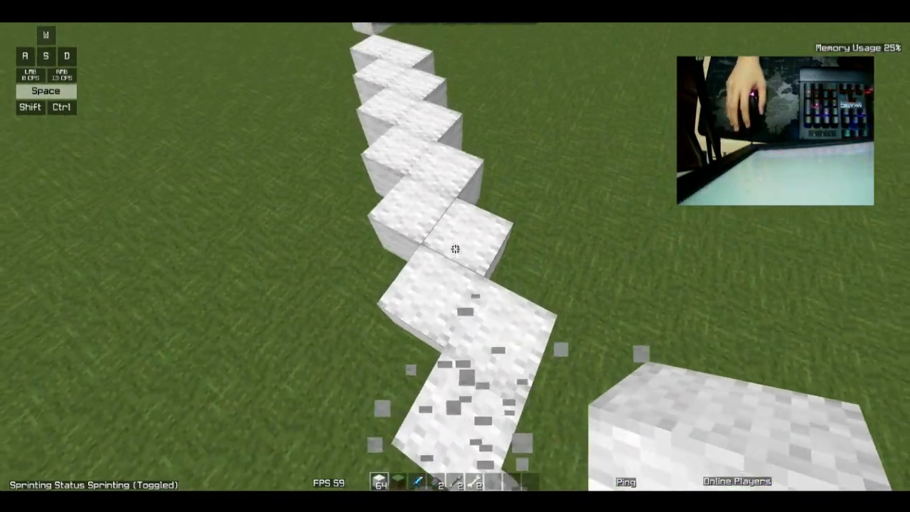
pyautogui.press('w')
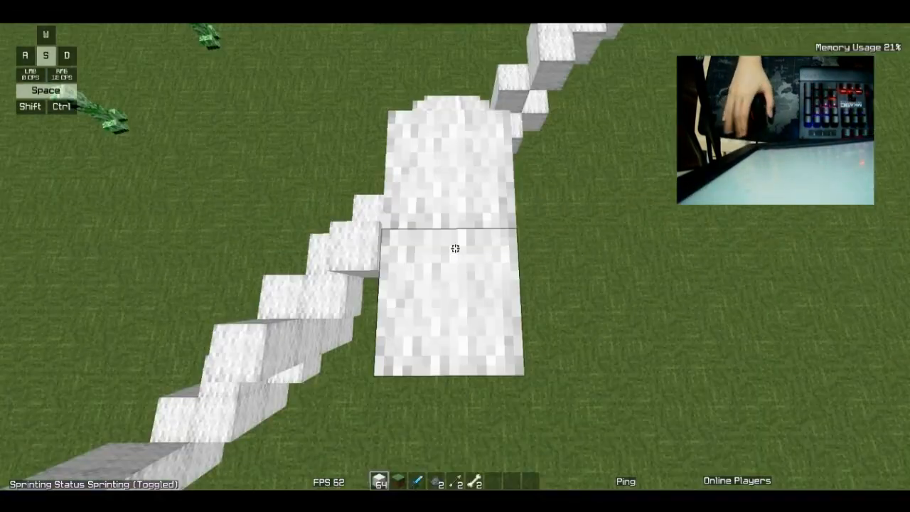
# Step: Crouch down the snow staircase, place two blocks near its end and drop onto the lower platform
pyautogui.press('w')
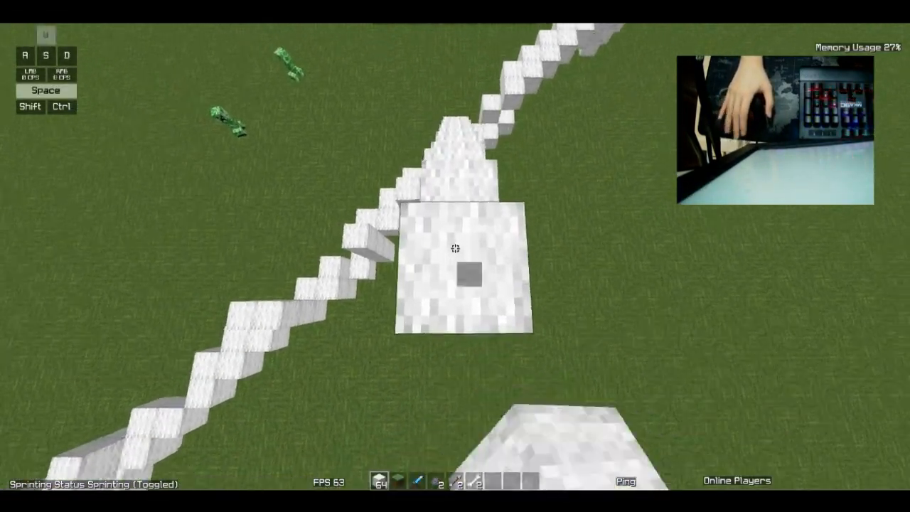
pyautogui.press('shift')
pyautogui.press('w')
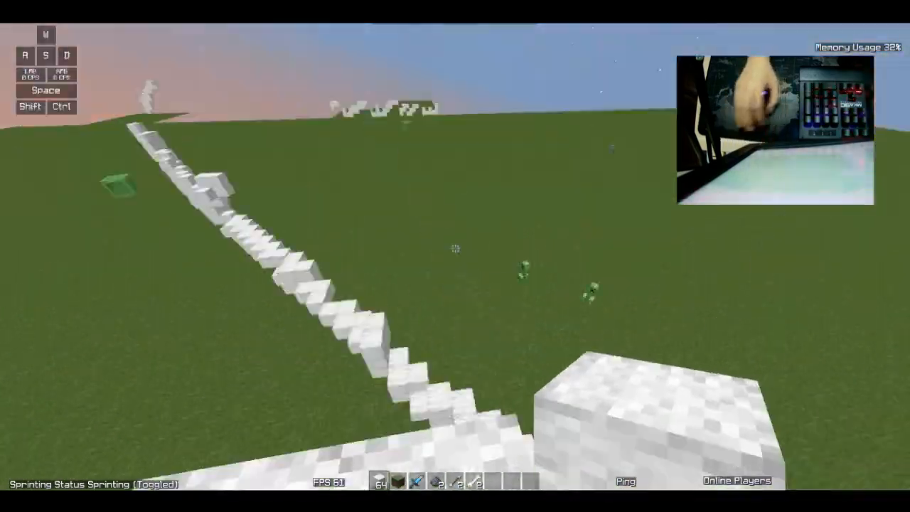
pyautogui.press('w')
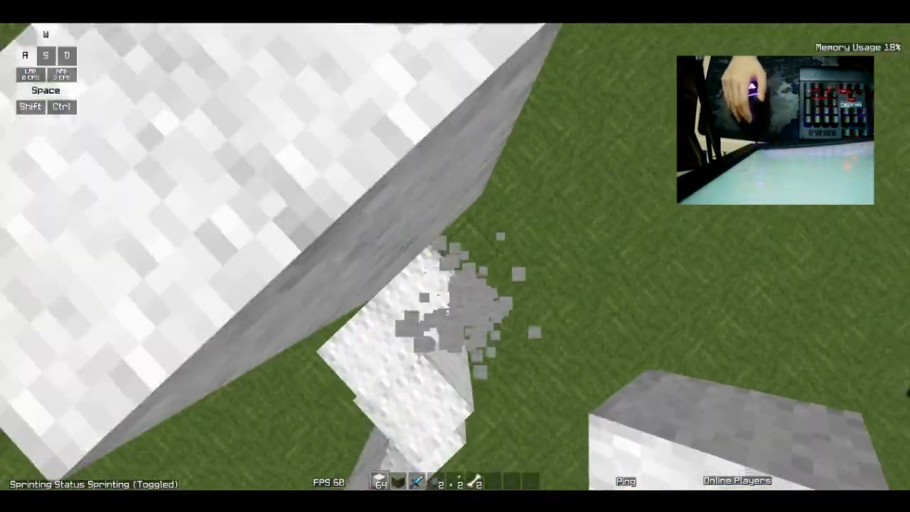
pyautogui.rightClick(455, 248)
pyautogui.rightClick(455, 248)
pyautogui.press('w')
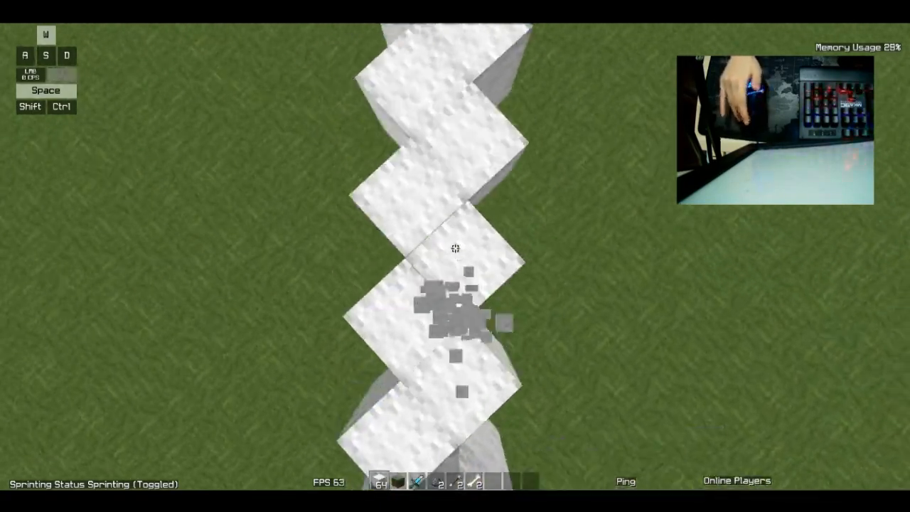
pyautogui.press('w')
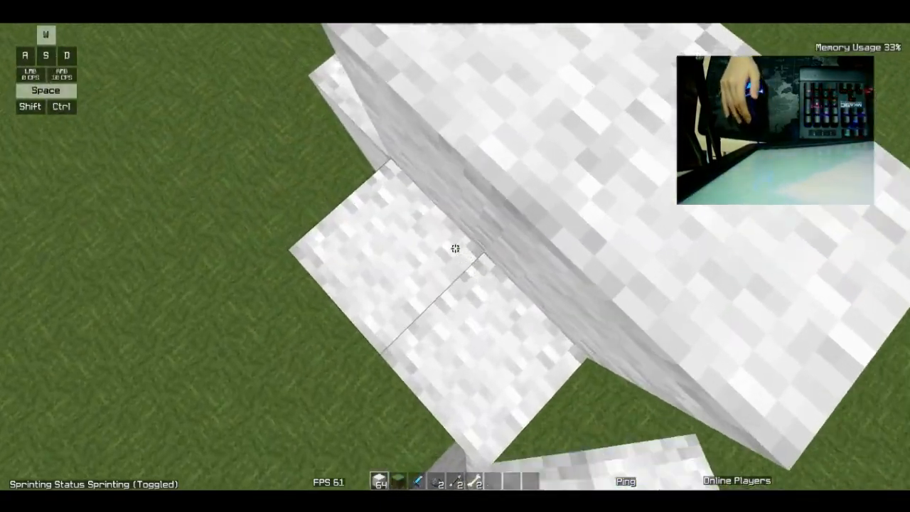
pyautogui.press('w')
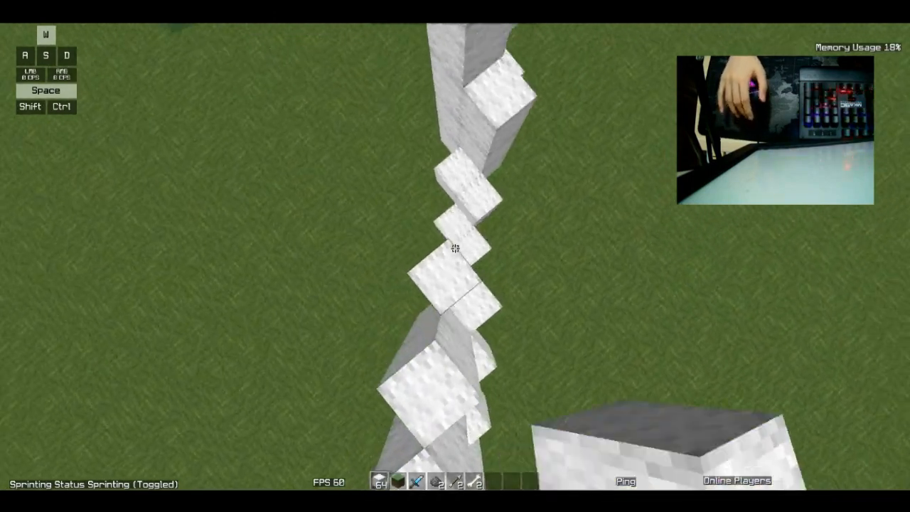
pyautogui.press('w')
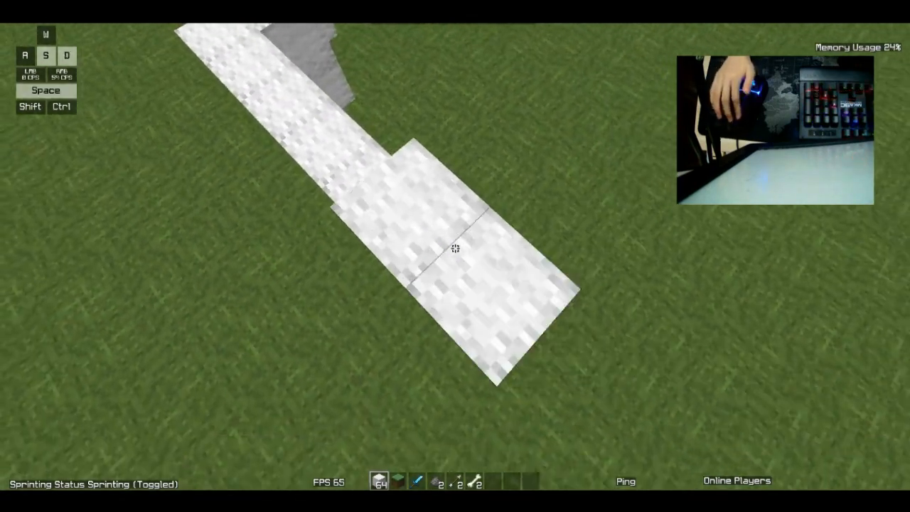
# Step: Jump to line up the next snow block placement at the bridge tip
pyautogui.press('space')
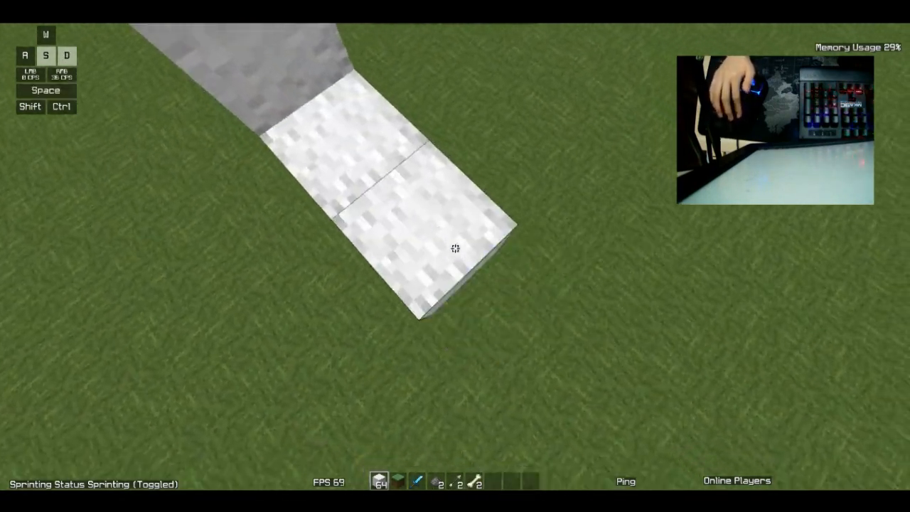